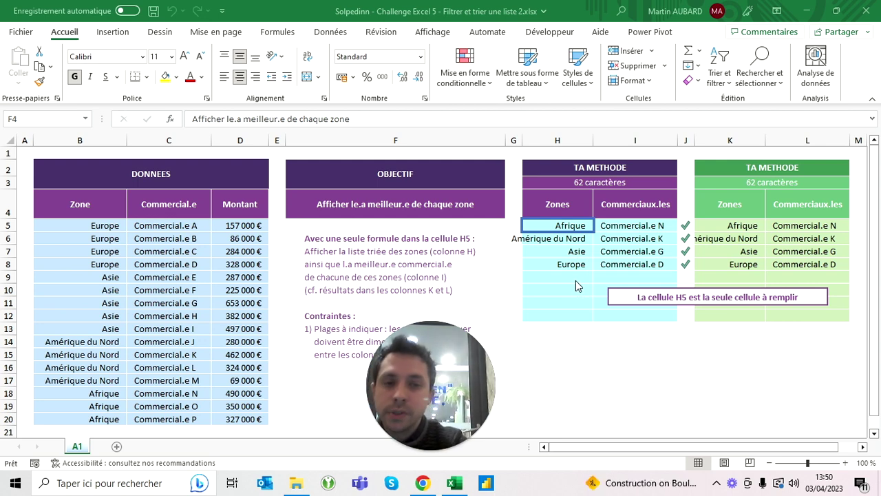
Delete the existing spilled answer formula from cell H5
key("alt+Tab")
left_click(558, 225)
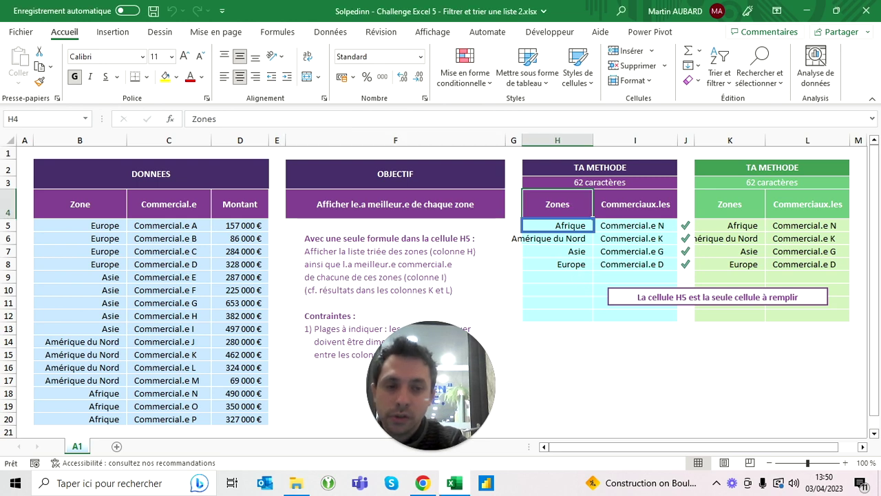
key("Delete")
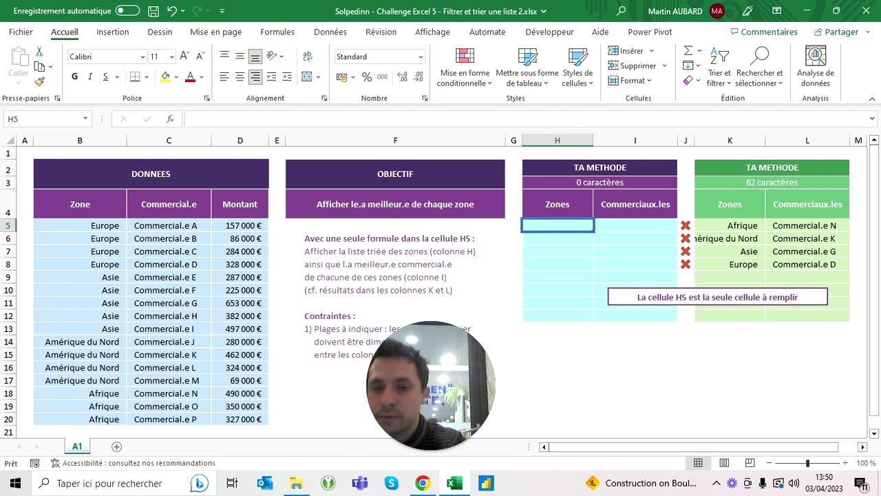
In H5, abandon a FILTRE attempt and start a MAX.SI.ENS formula instead
left_click(557, 203)
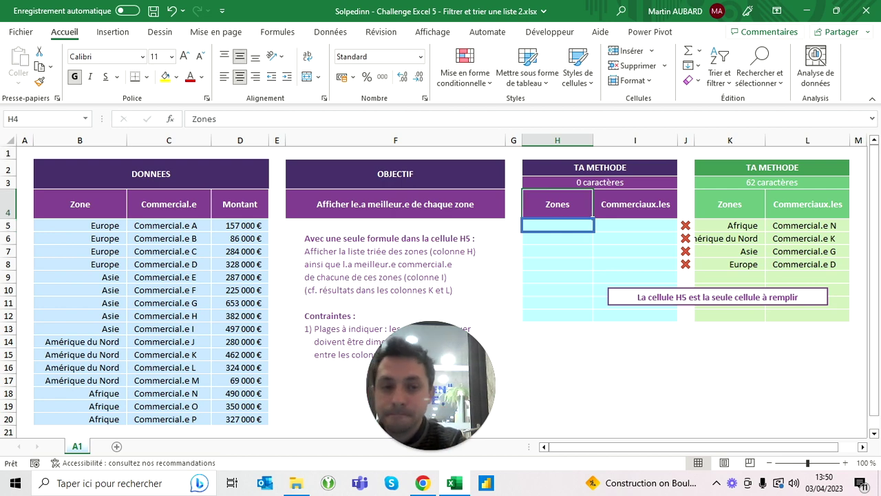
left_click(557, 225)
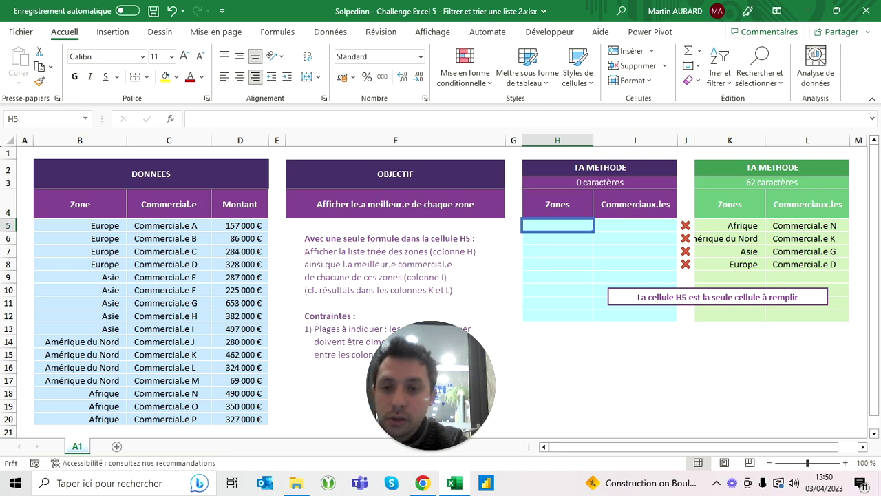
type("=")
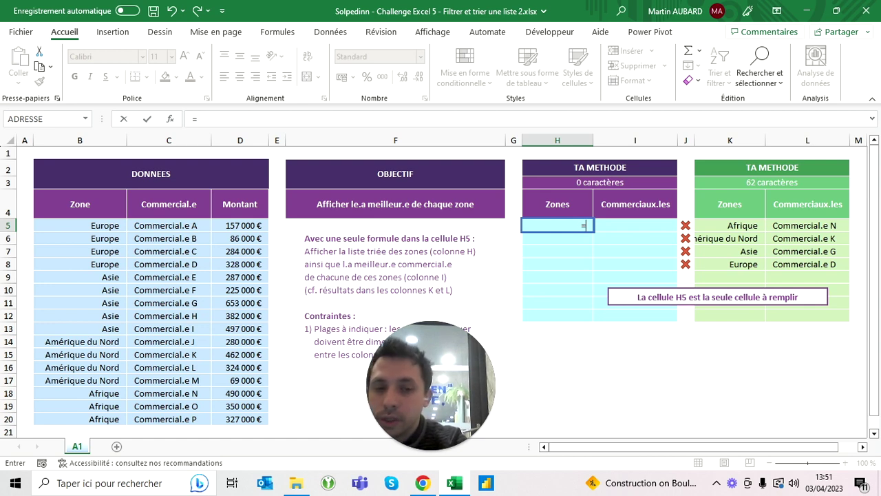
type("filtre")
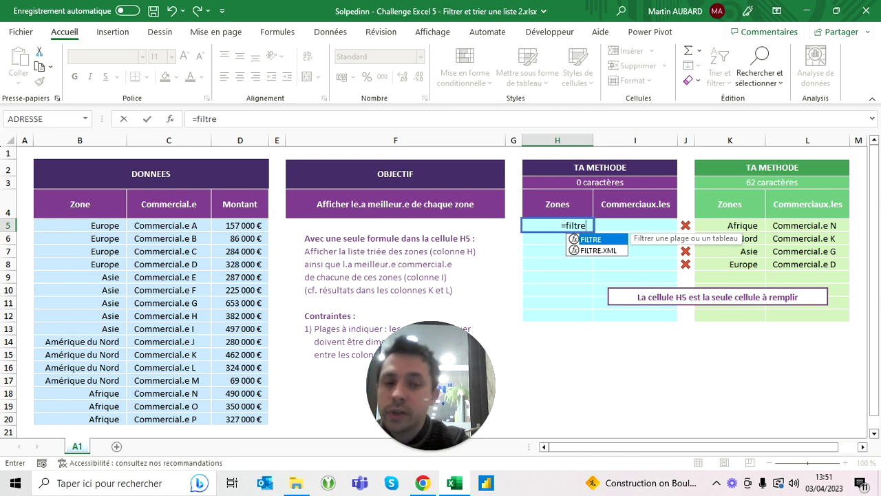
key("Escape")
key("Escape")
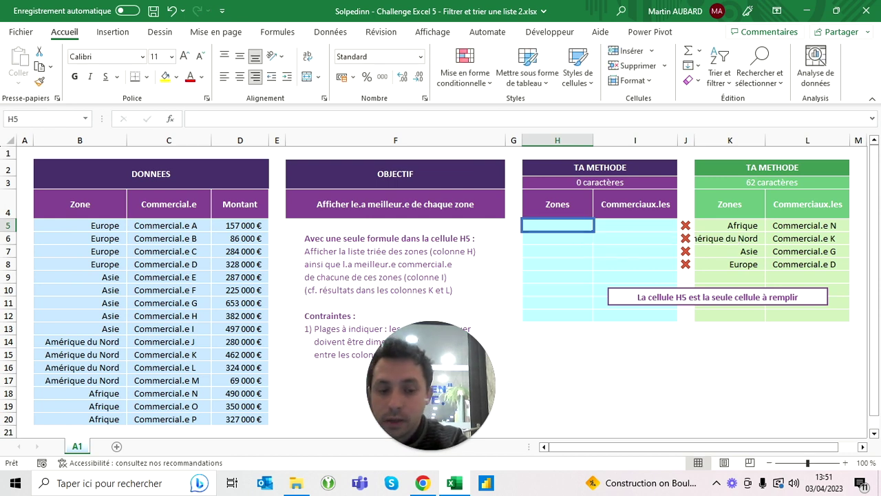
type("=")
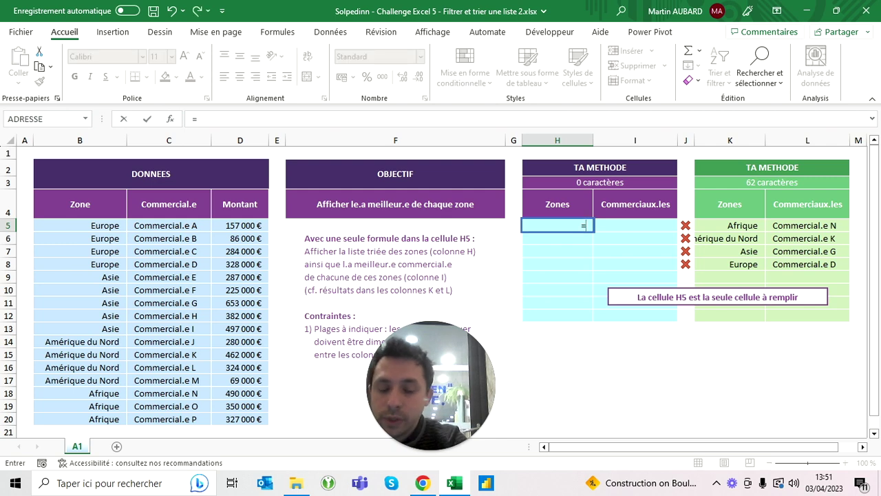
type("max")
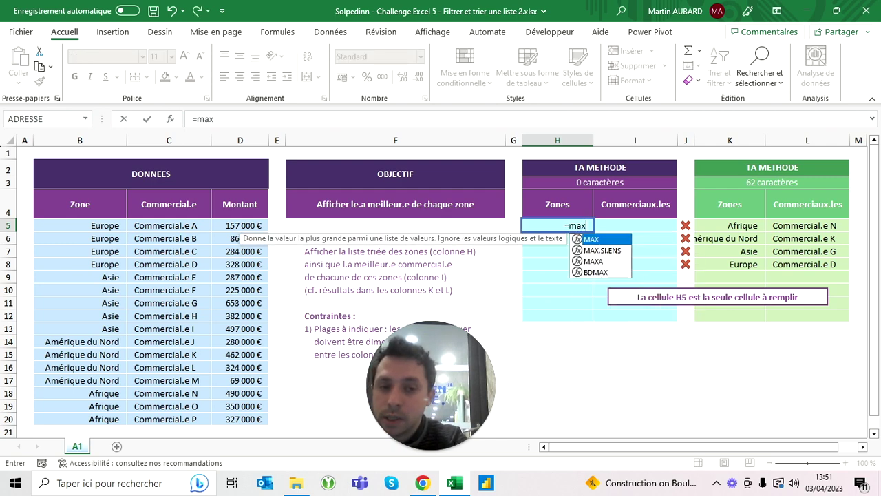
key("Down")
key("Tab")
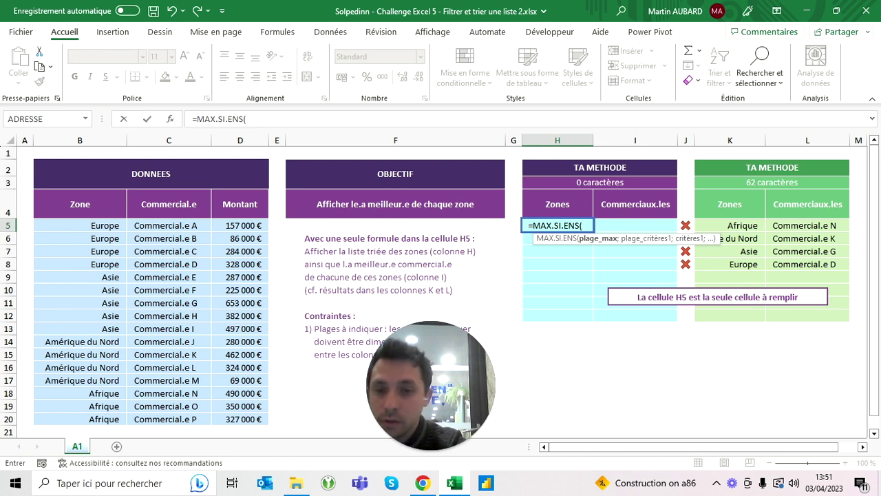
Fill the MAX.SI.ENS arguments with D5:D20, then B5:B20 as criteria range and criterion
left_click_drag(239, 225, 239, 418)
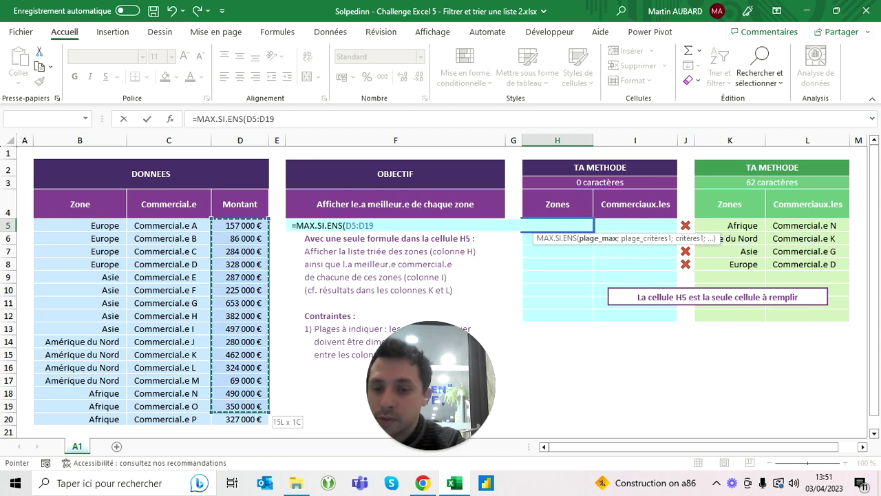
type(";")
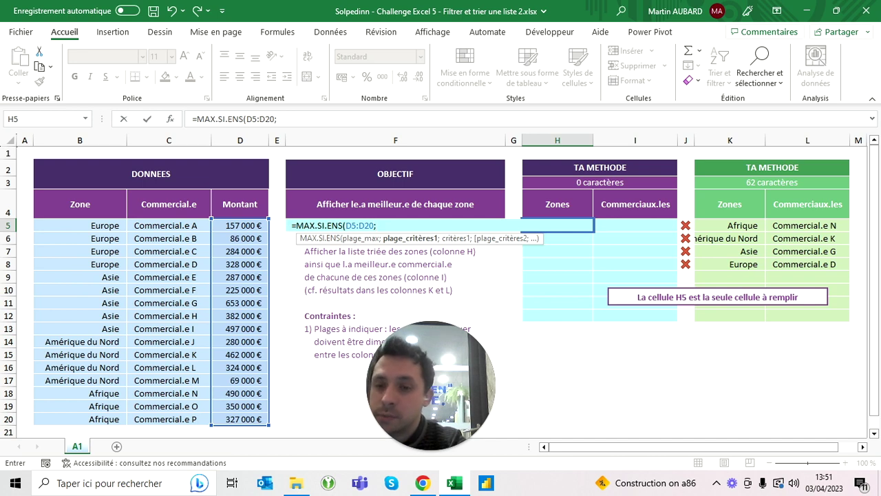
left_click_drag(80, 225, 103, 418)
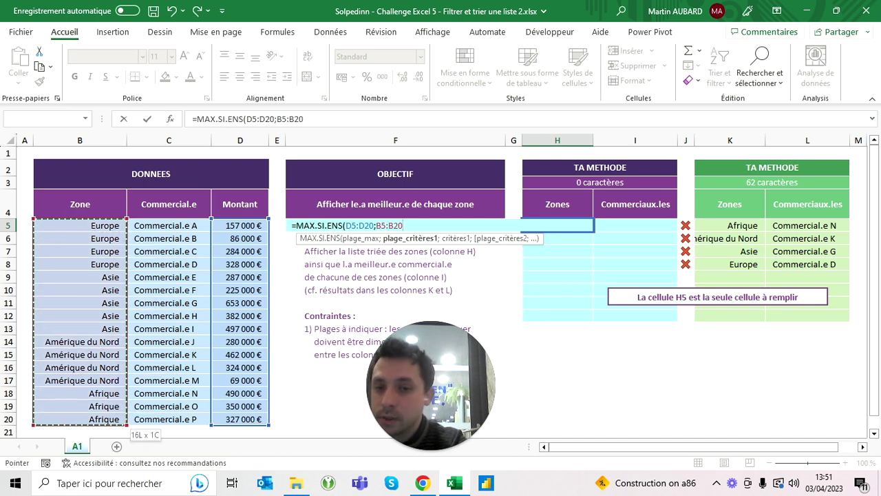
type(";")
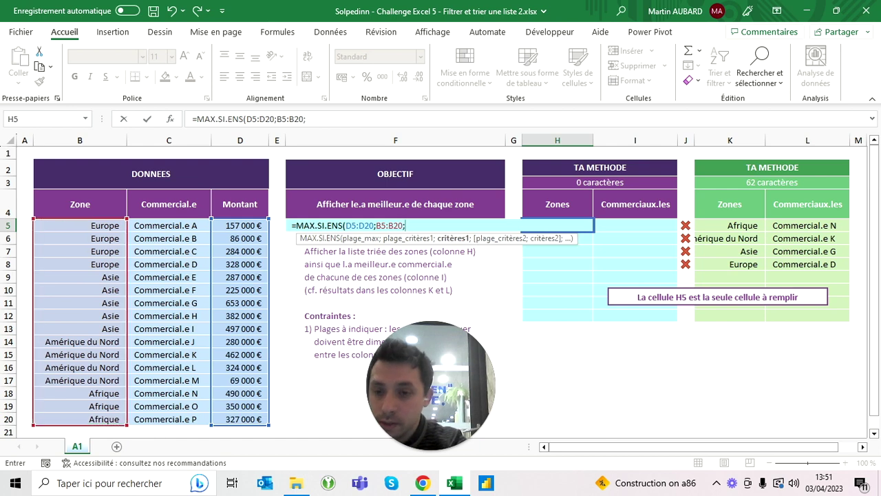
left_click(79, 227)
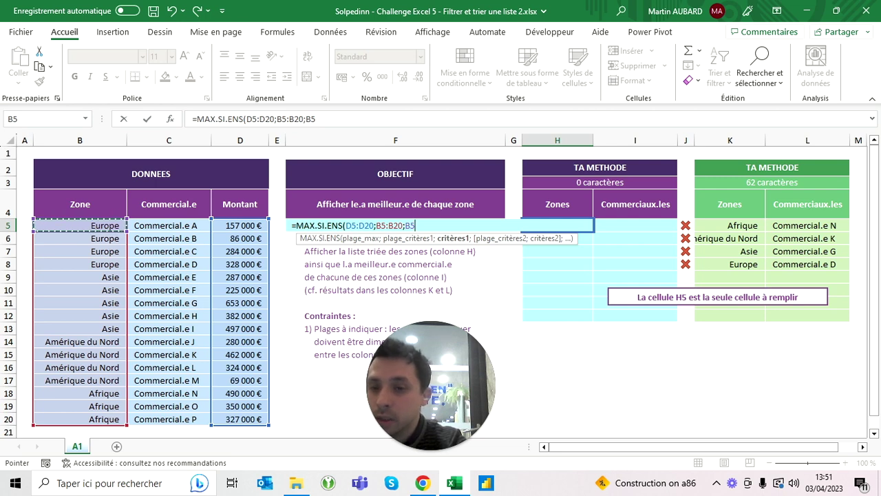
left_click_drag(79, 227, 79, 419)
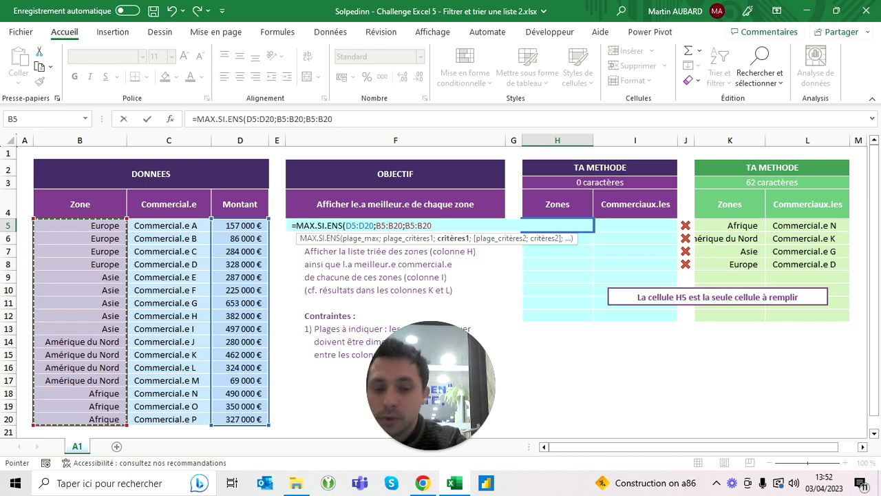
Commit =MAX.SI.ENS(D5:D20;B5:B20;B5:B20) and check the Europe and Asie maximums against their source rows
type(")")
key("ctrl+Return")
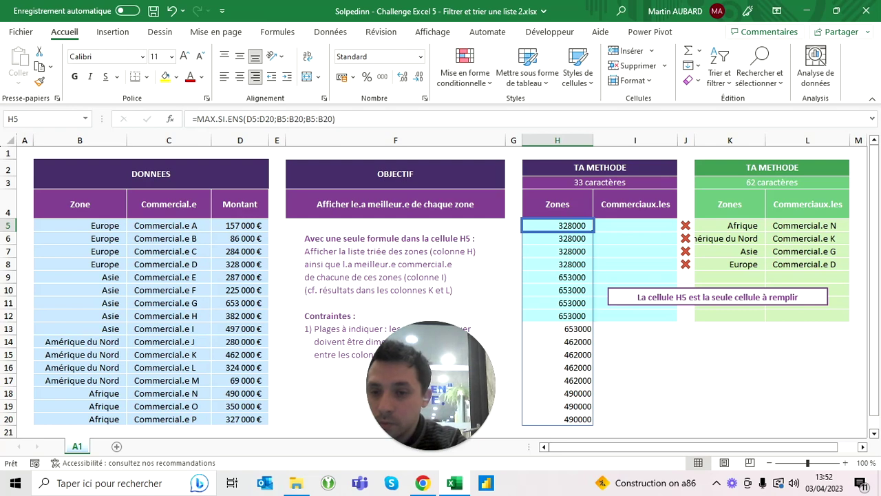
left_click_drag(557, 225, 558, 264)
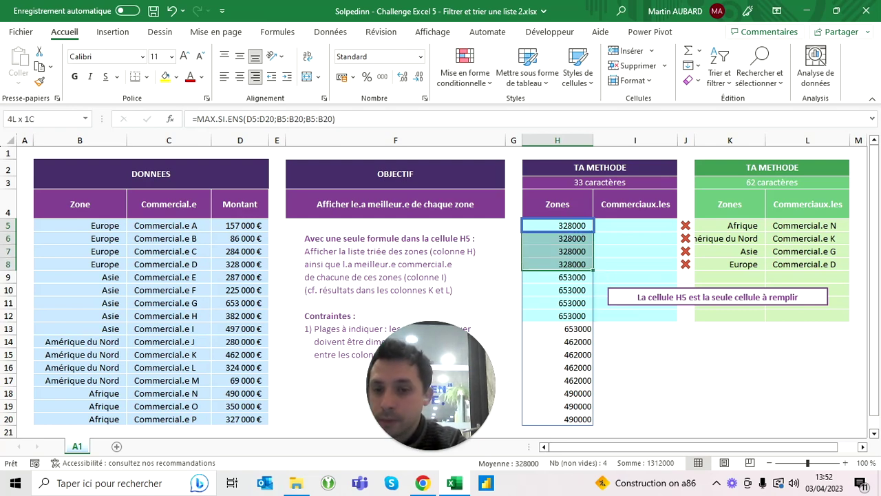
left_click_drag(80, 225, 240, 264)
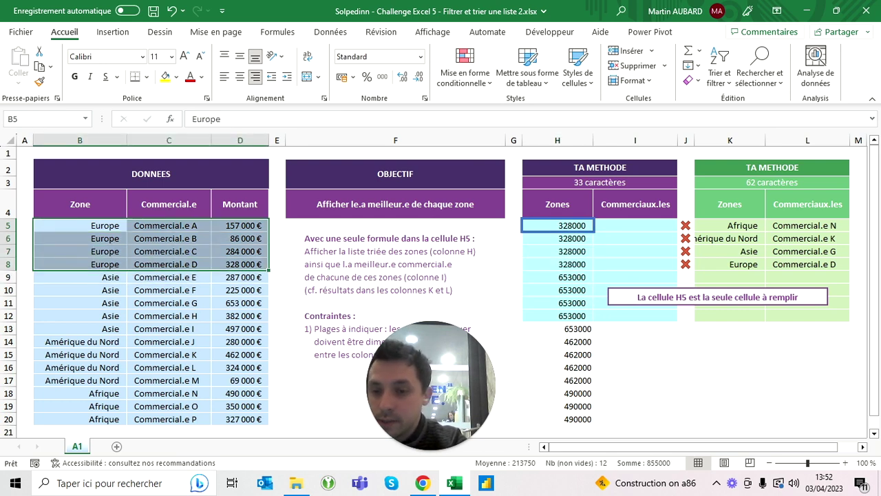
mouse_move(80, 276)
left_mouse_down()
mouse_move(168, 316)
mouse_move(240, 328)
left_mouse_up()
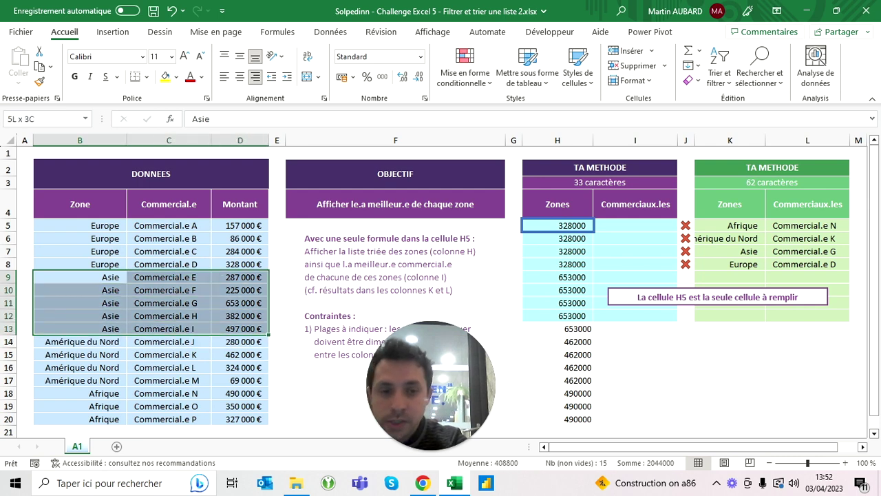
left_click_drag(558, 277, 558, 328)
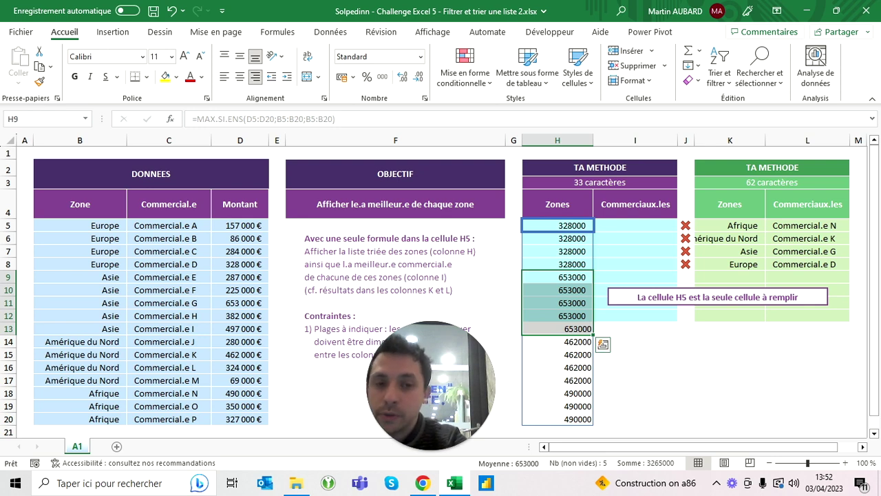
left_click(557, 225)
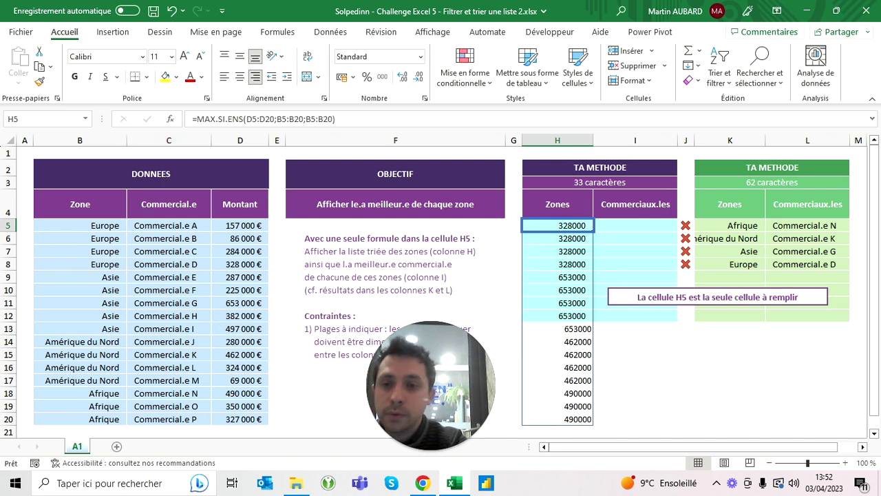
Append =D5:D20 to the H5 formula so column H spills VRAI/FAUX top-amount flags
key("F2")
key("F2")
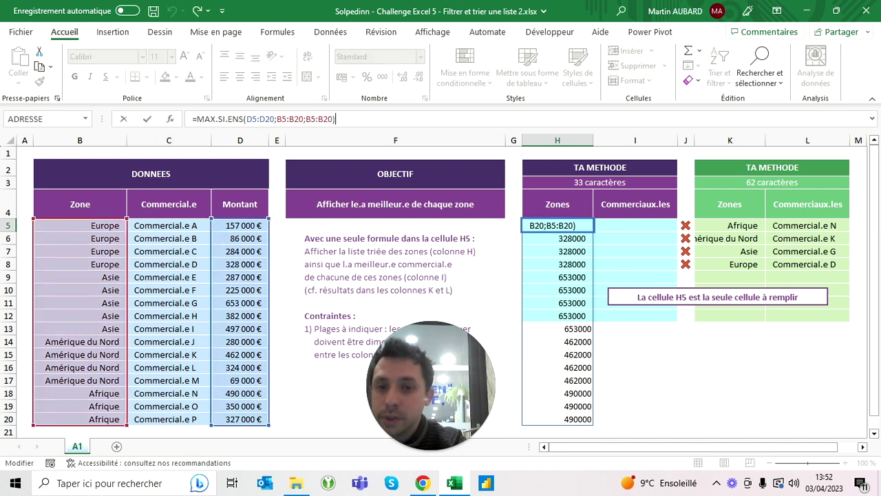
type("=")
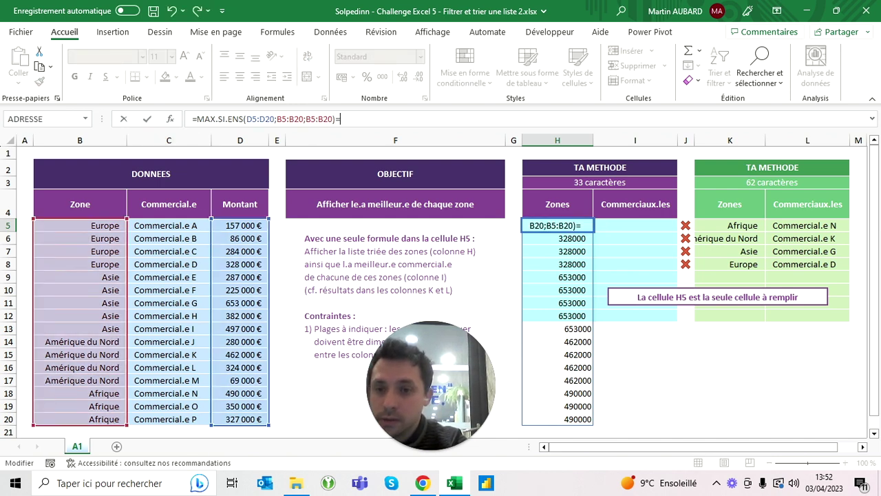
left_click_drag(240, 225, 242, 419)
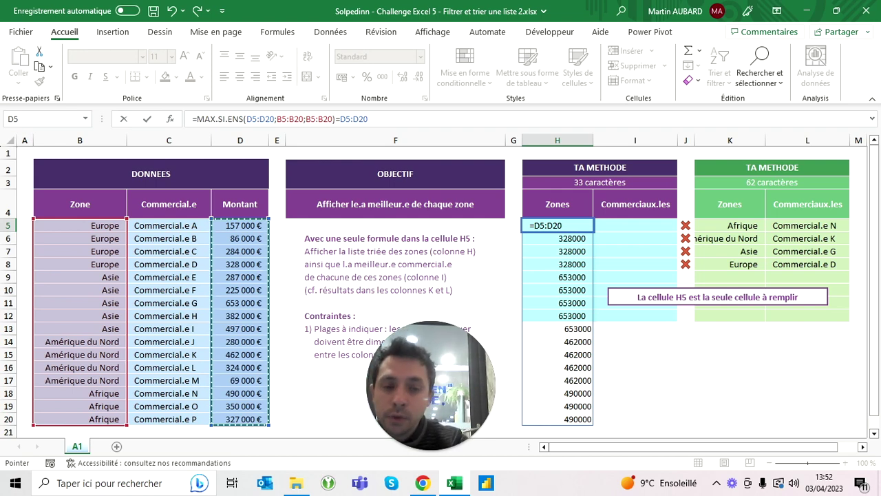
key("Return")
left_click(557, 225)
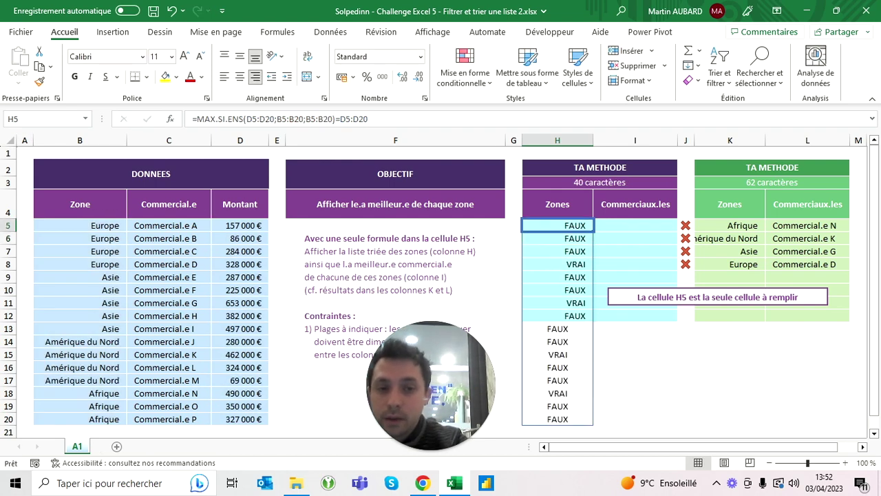
left_click_drag(558, 225, 241, 419)
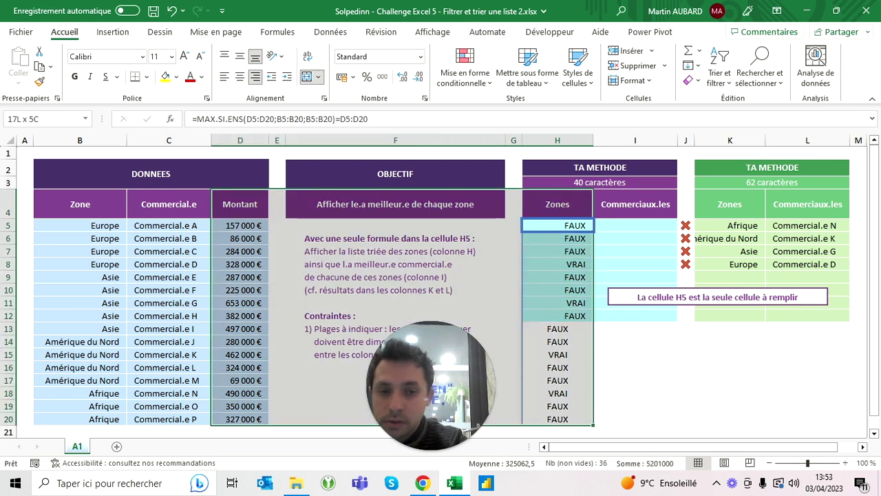
left_click(558, 238)
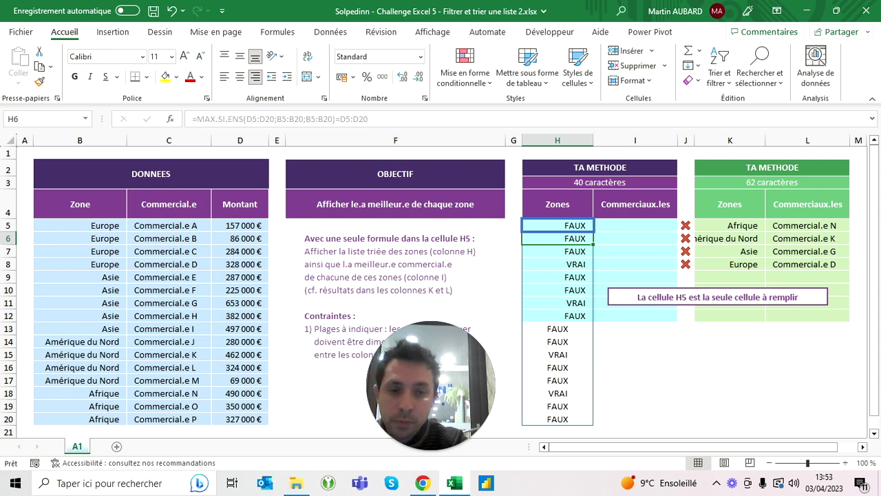
key("shift+Down")
key("shift+Down")
key("shift+Up")
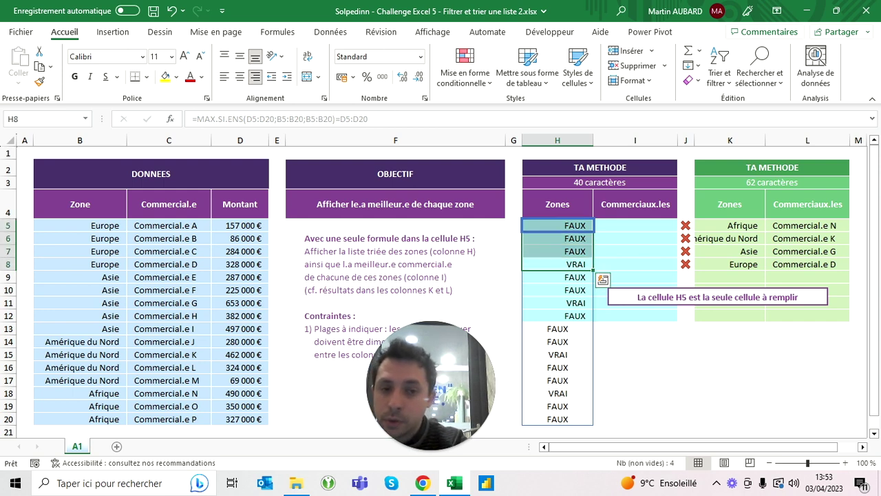
left_click(557, 263)
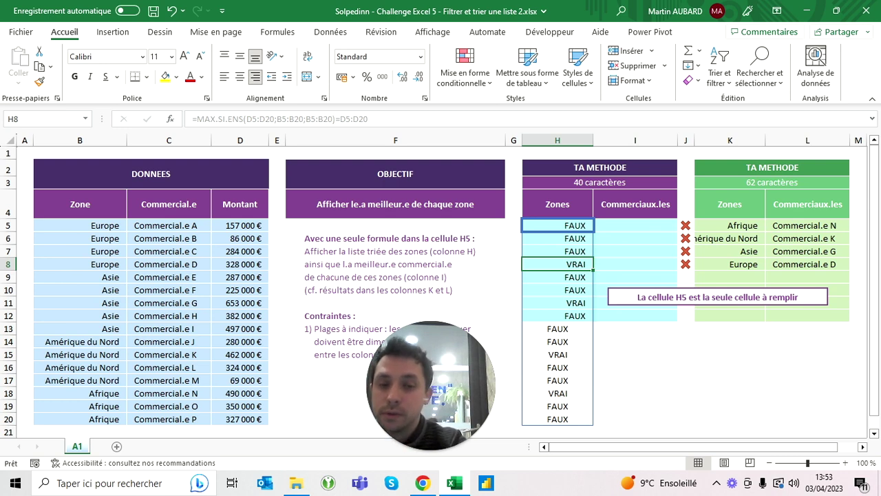
left_click(239, 264)
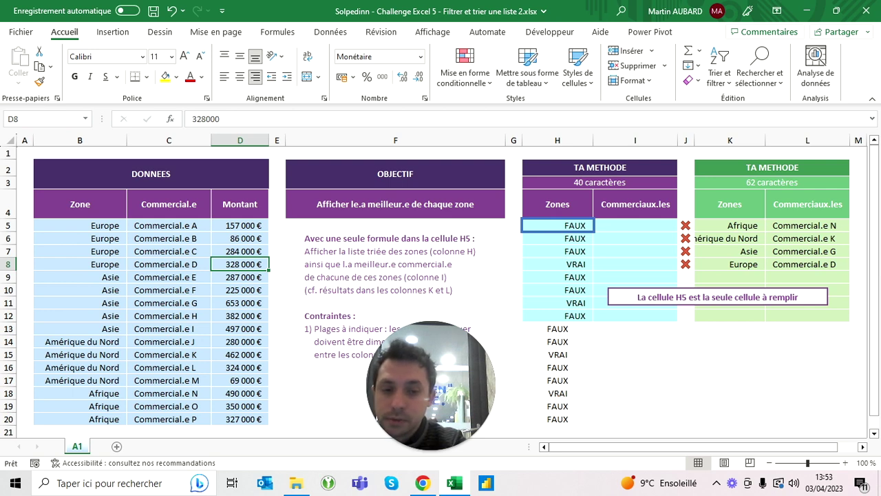
left_click_drag(557, 393, 558, 418)
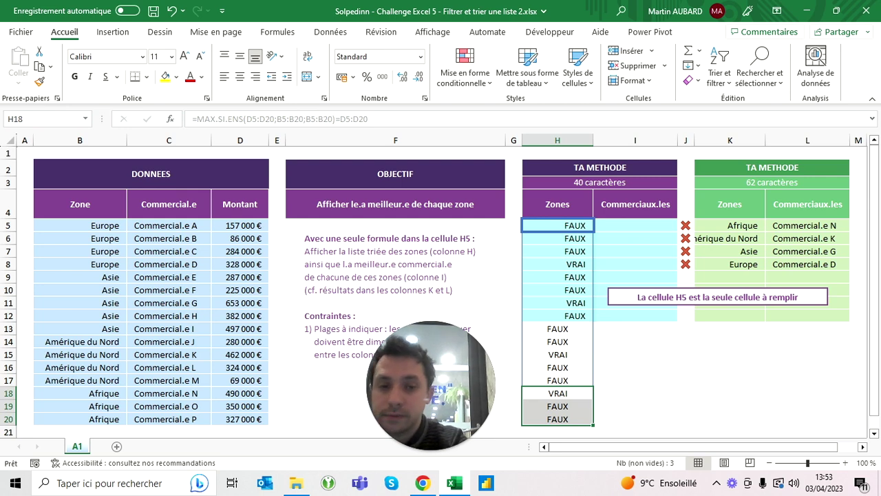
left_click(557, 225)
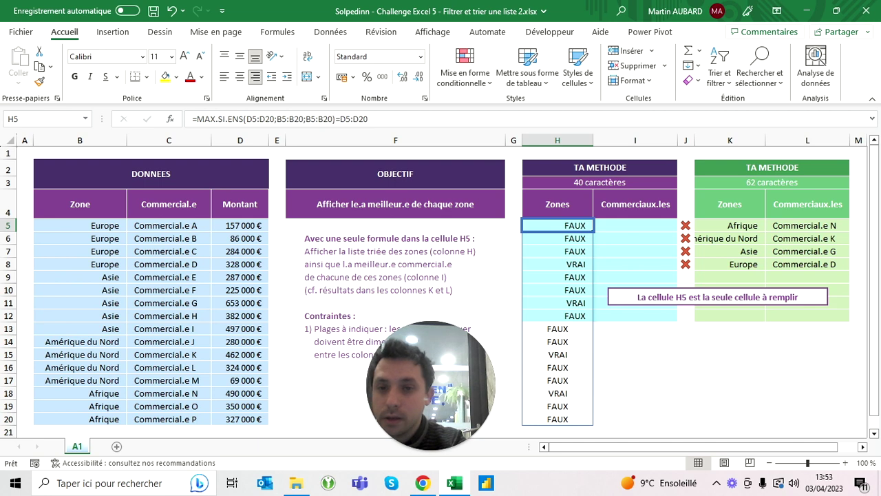
Wrap the H5 test in FILTRE(B5:C20;…) to spill each zone with its top salesperson
left_click(196, 120)
type("f")
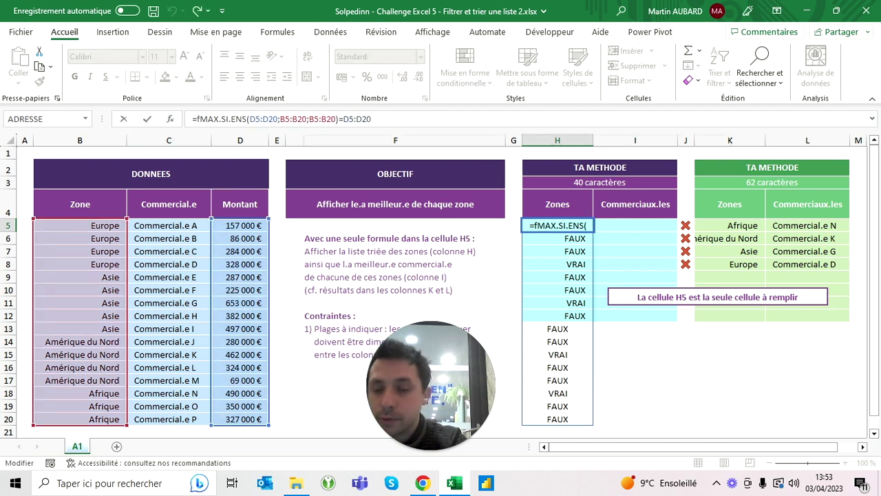
type("iltre(")
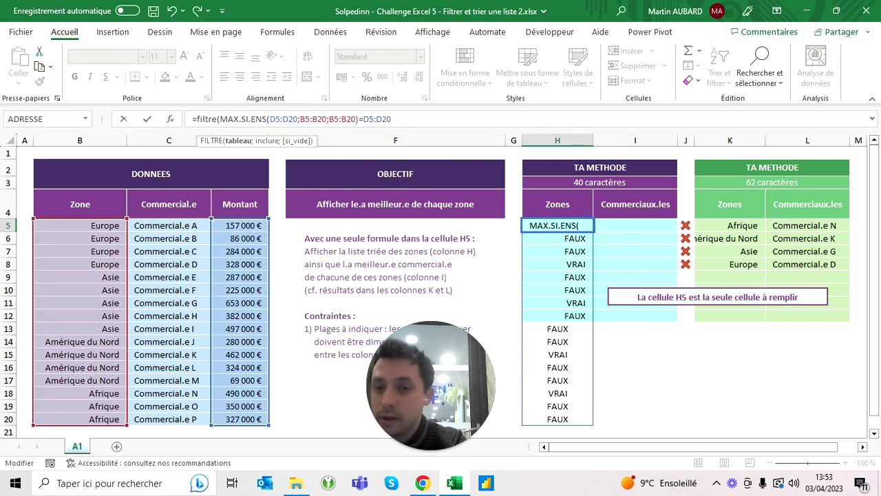
mouse_move(104, 225)
left_mouse_down()
mouse_move(207, 298)
mouse_move(193, 416)
left_mouse_up()
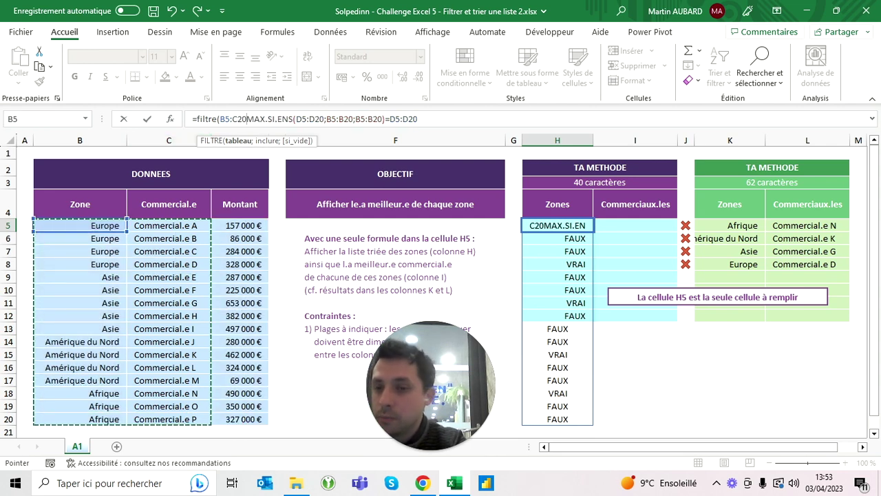
type(";")
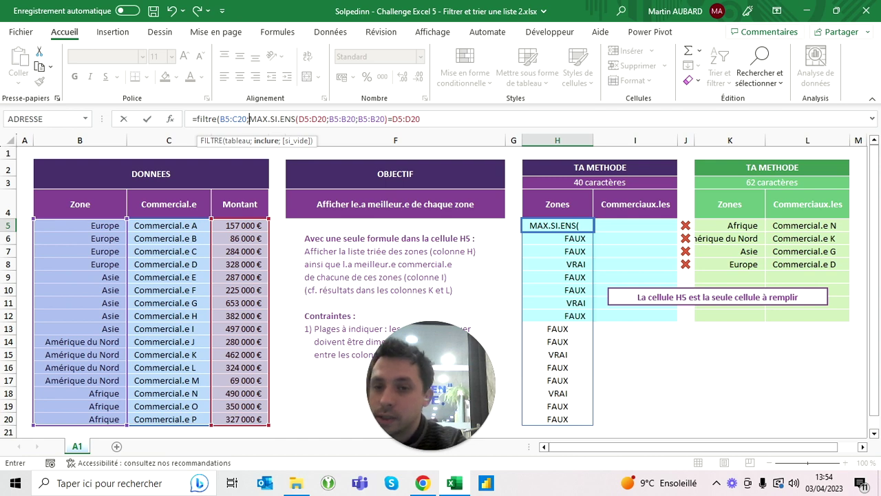
left_click(246, 118)
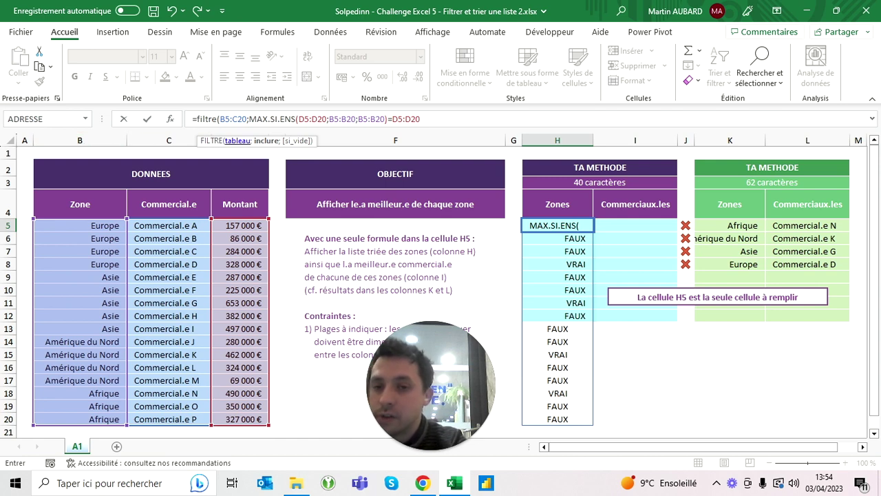
left_click(249, 119)
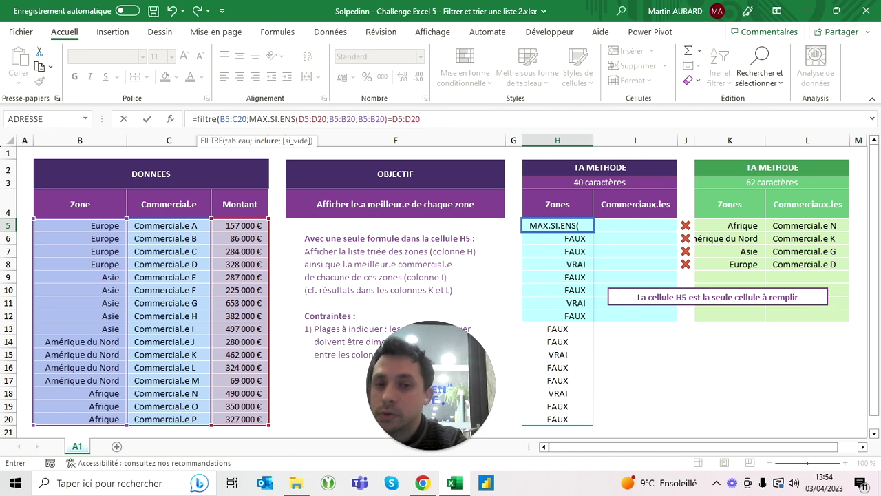
key("F2")
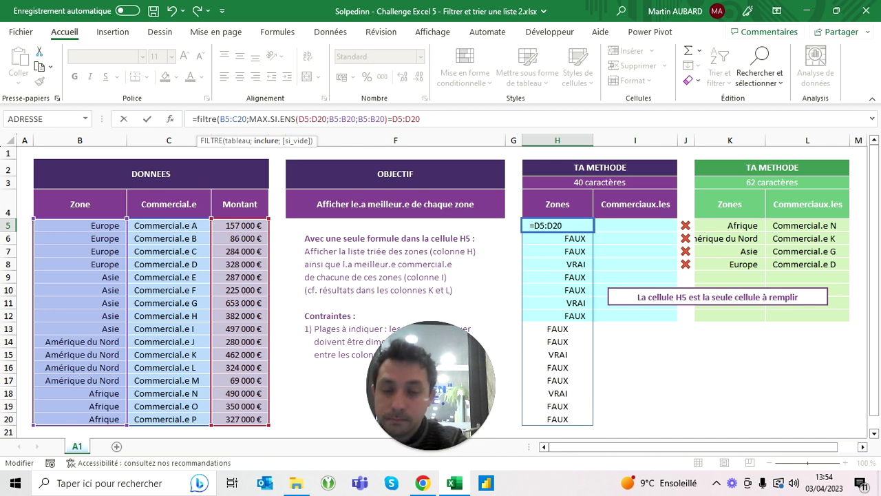
type(")")
key("ctrl+Return")
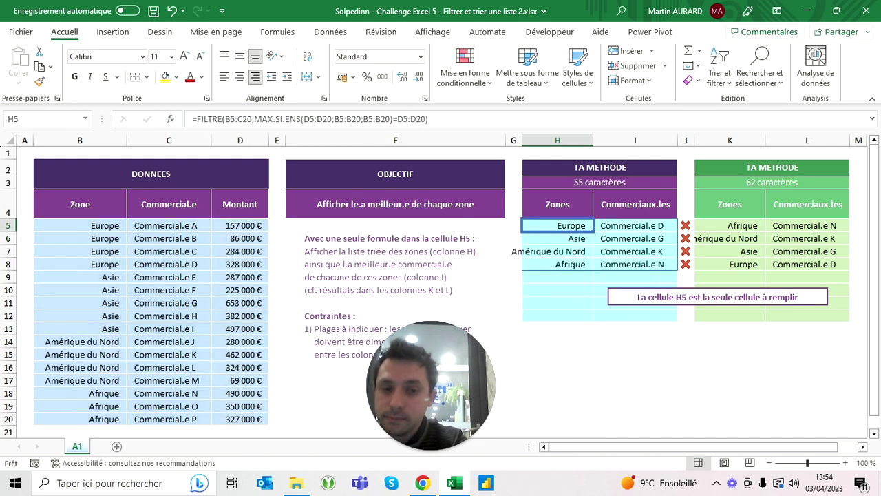
Select the whole spilled zone and salesperson result to check it, then return to H5
key("shift+Down")
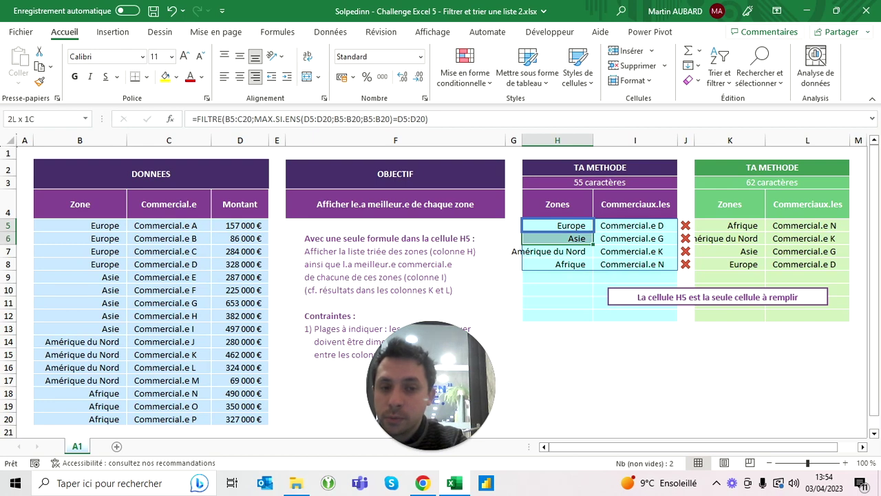
key("shift+Down")
key("shift+Down")
key("shift+Right")
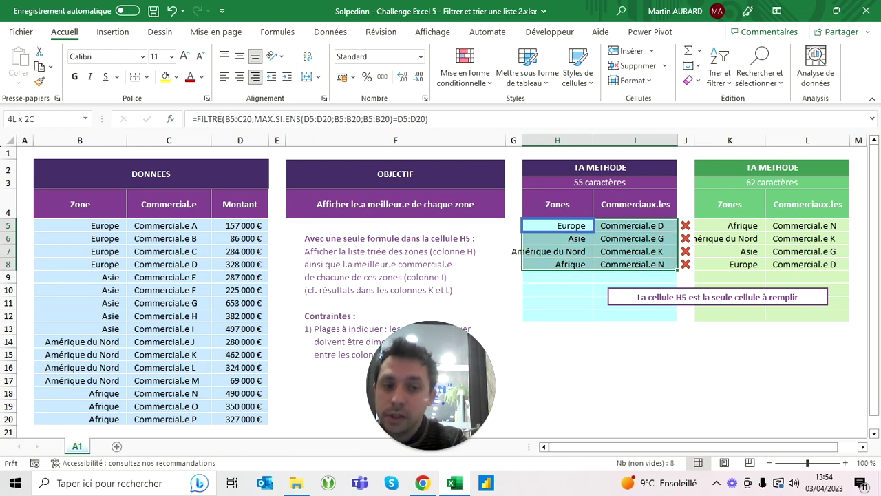
left_click(557, 225)
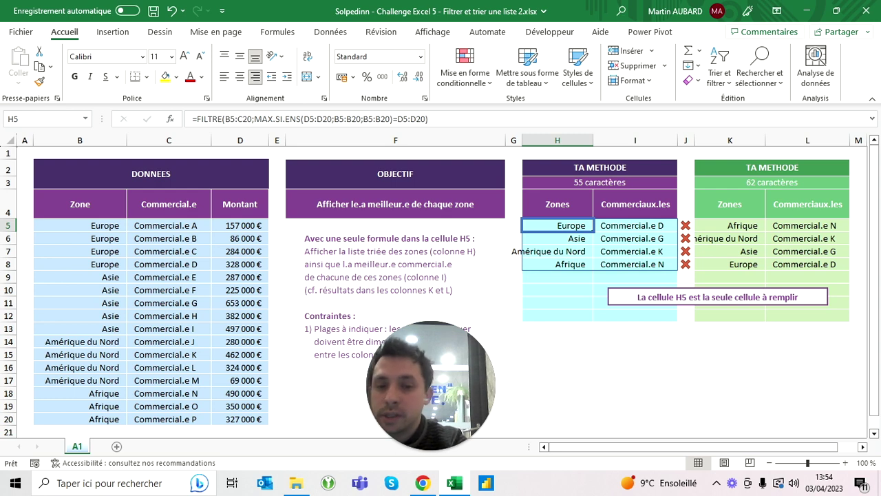
Wrap the H5 formula in TRIER(…) so zones sort Afrique, Amérique du Nord, Asie, Europe
left_click(193, 119)
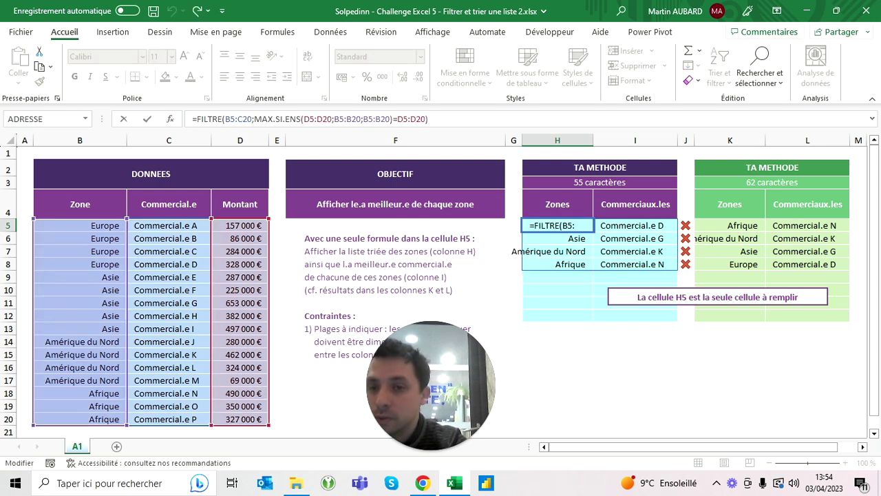
type("tier")
key("BackSpace")
key("BackSpace")
key("BackSpace")
type("trier(")
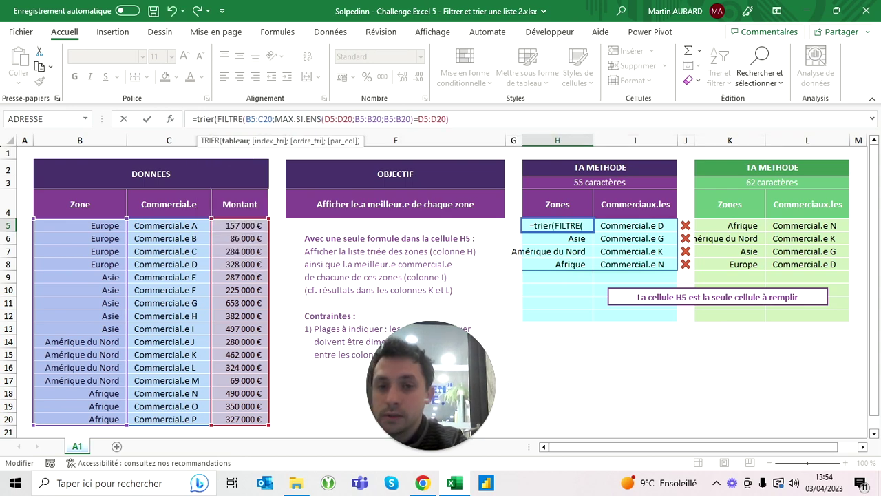
left_click(449, 119)
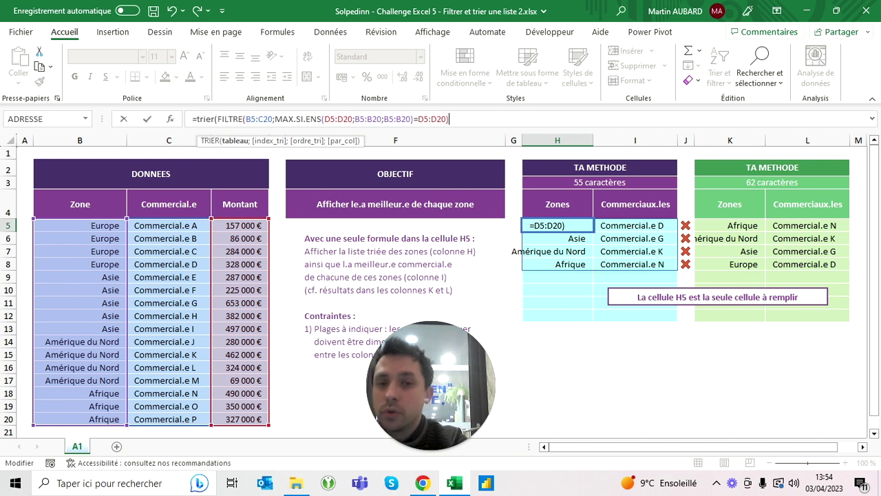
type(")")
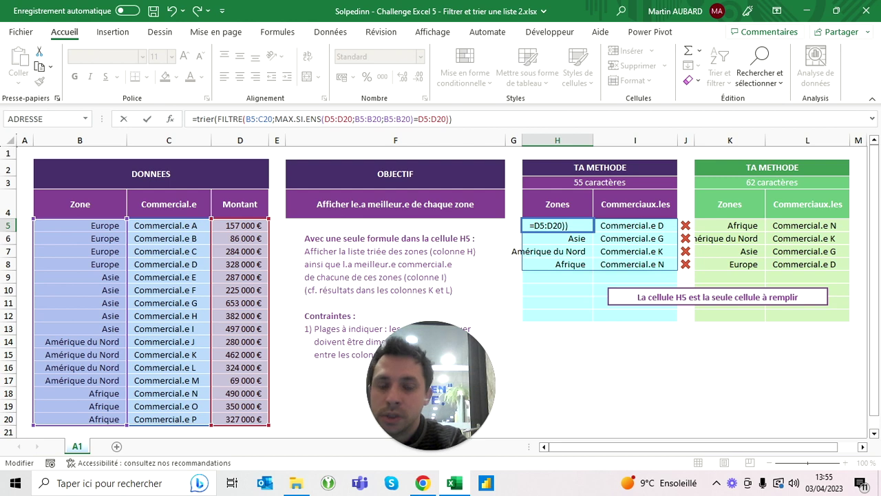
key("ctrl+Return")
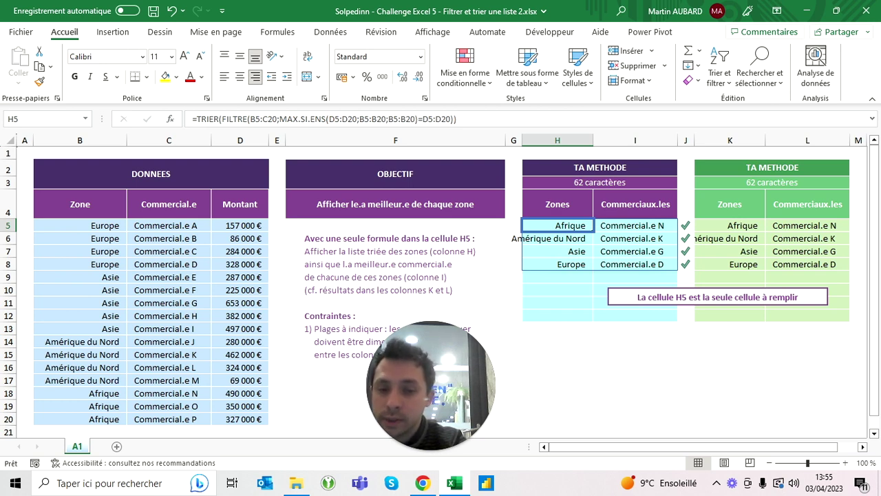
Check the Afrique, Amérique du Nord, Asie and D8 amounts in column D
left_click(240, 393)
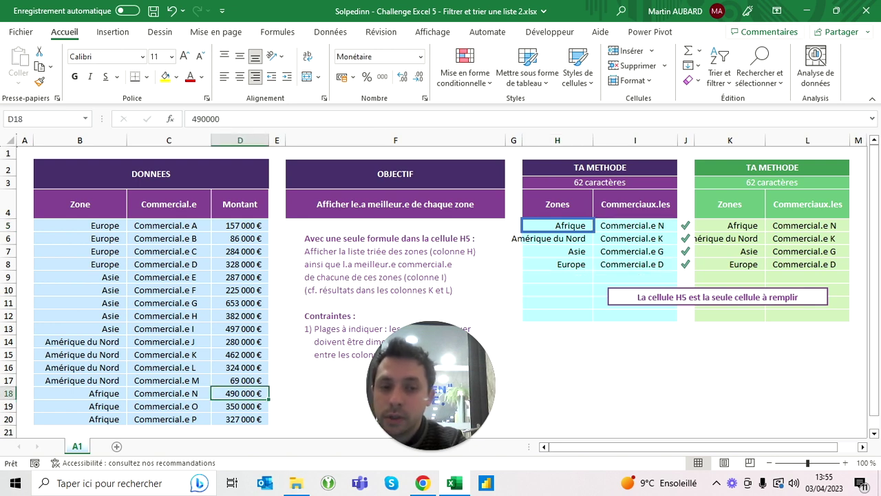
left_click_drag(239, 341, 240, 379)
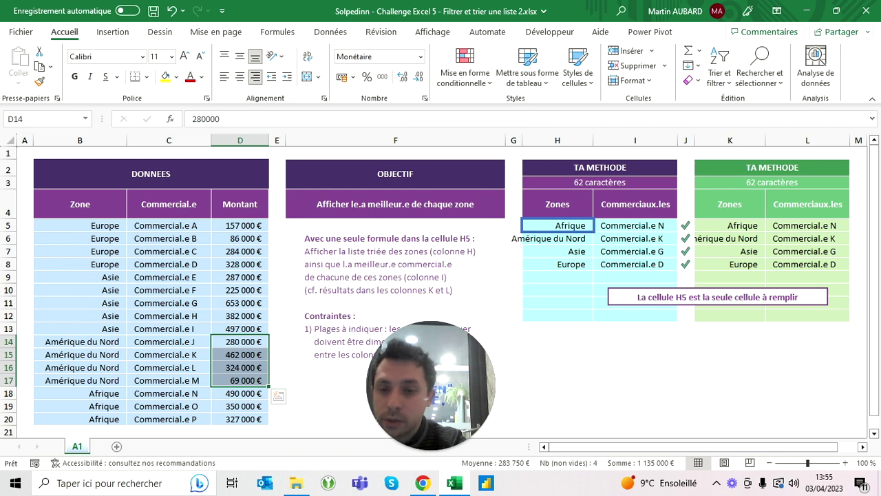
left_click_drag(239, 277, 239, 329)
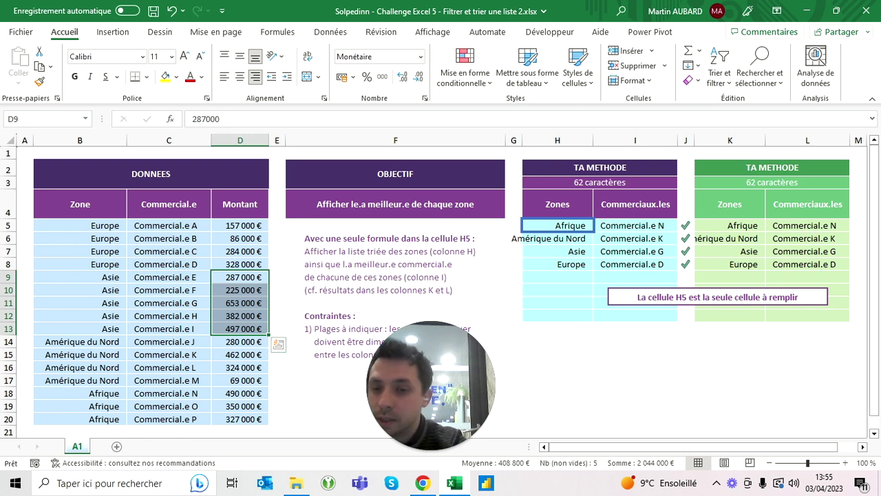
left_click(239, 264)
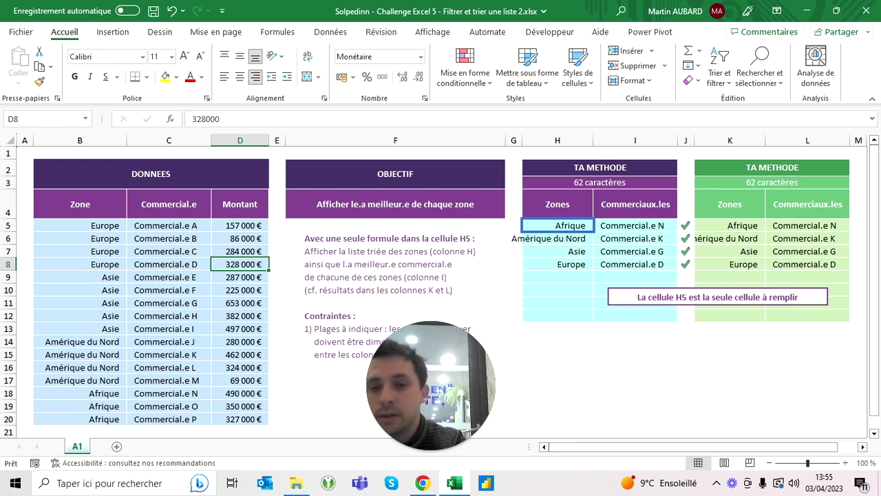
Copy Asia's top amount, 653 000 € in D11, and move to D10
key("Down")
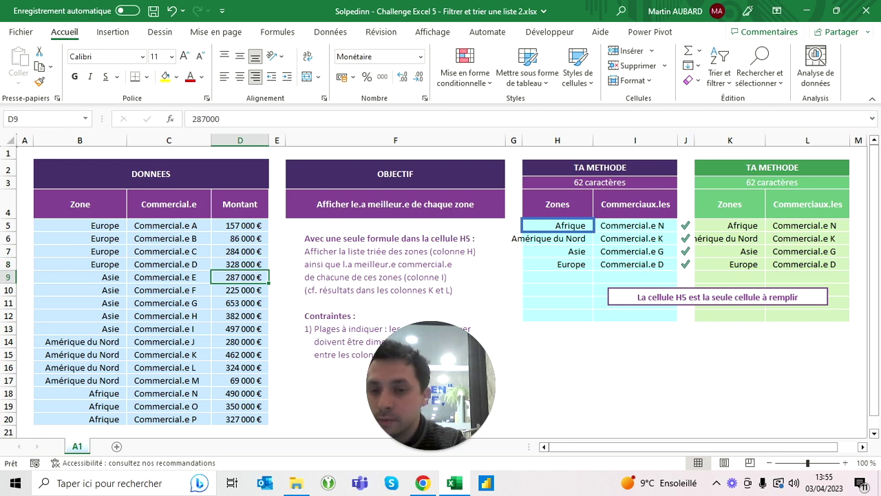
left_click(240, 303)
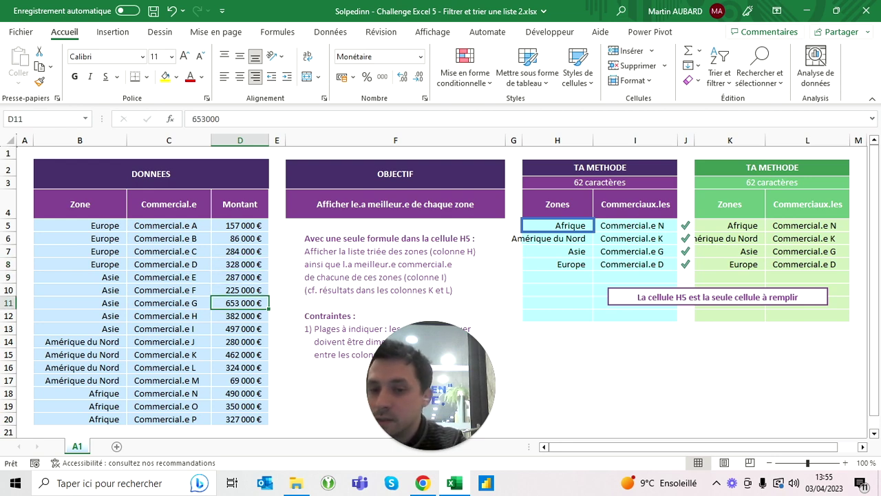
key("ctrl+c")
key("Up")
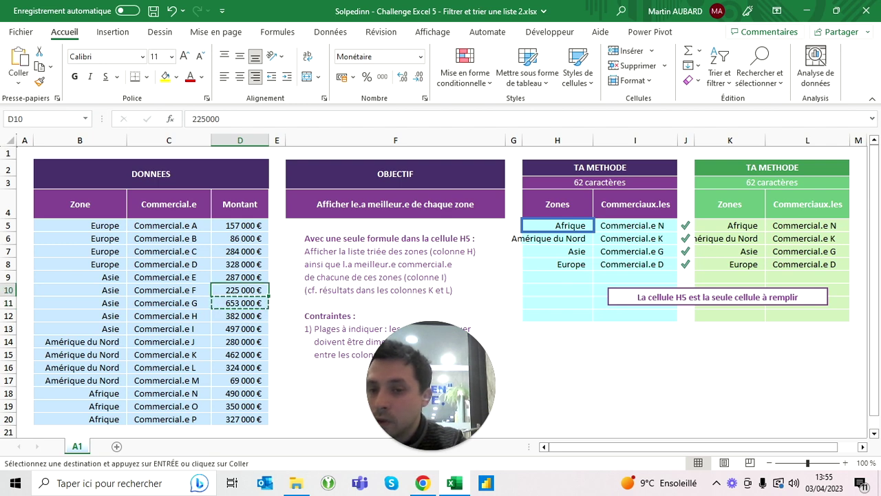
Paste 653 000 € into D10 and D9 to create tied Asie amounts
key("ctrl+v")
key("Up")
key("ctrl+v")
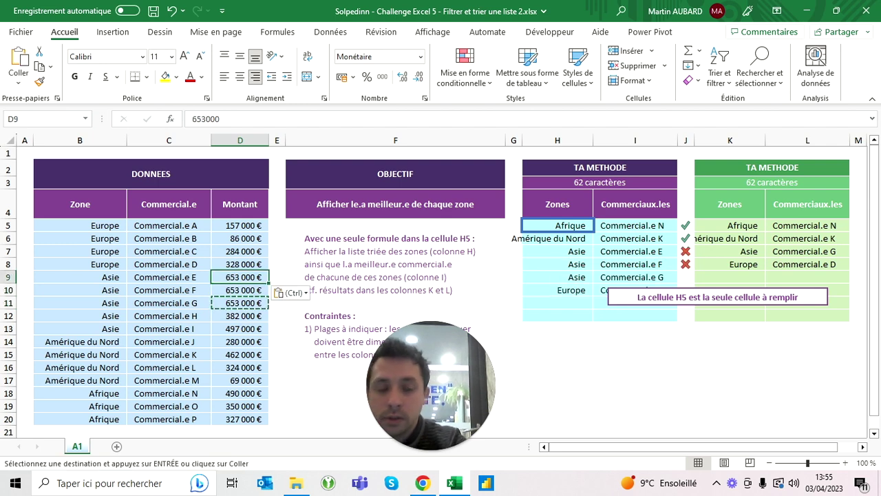
key("Escape")
Move the H5 note box down and select the three tied Asie results
left_click(717, 297)
left_click_drag(718, 297, 717, 311)
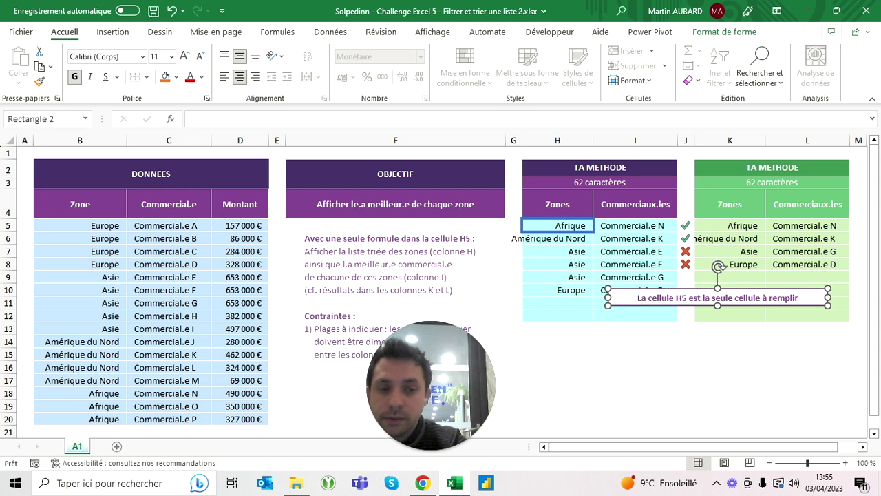
key("Escape")
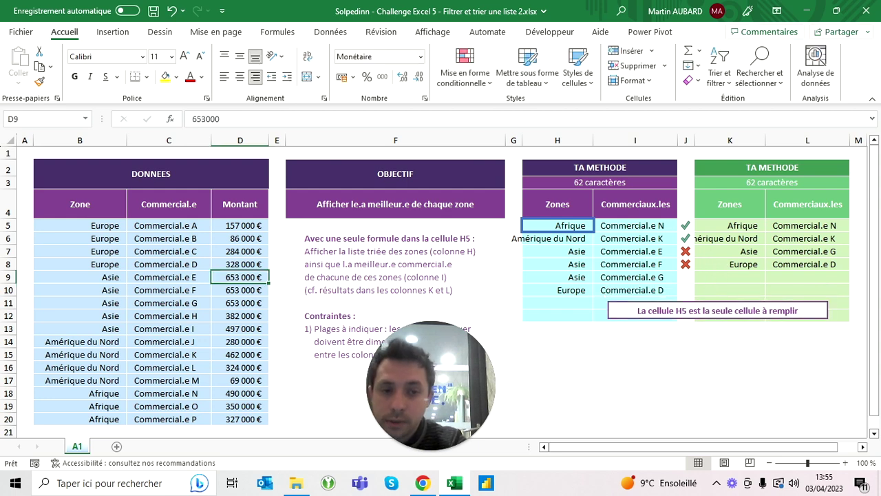
left_click(635, 276)
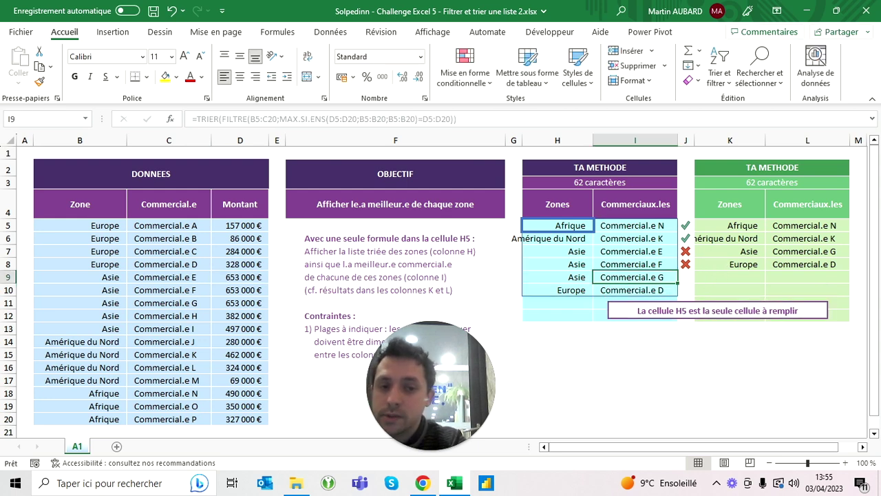
left_click_drag(577, 251, 634, 276)
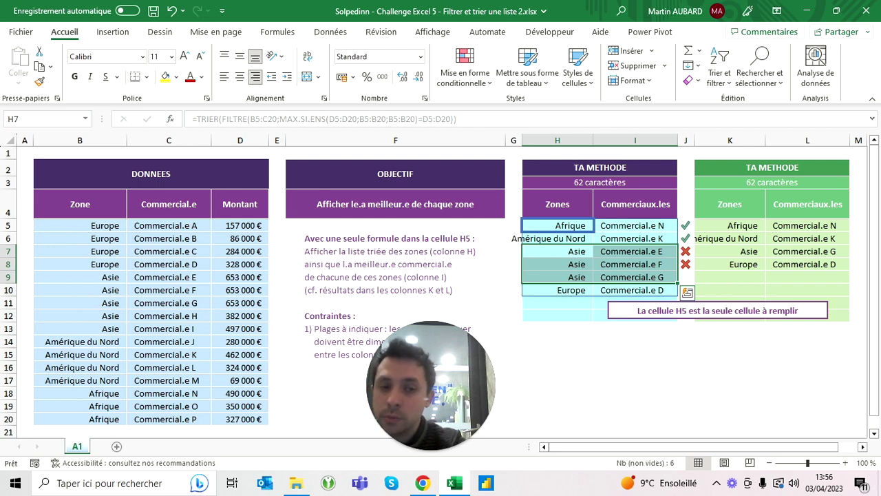
Copy 653 000 € from D9 into D5, undoing an accidental paste into D8
left_click_drag(240, 264, 240, 277)
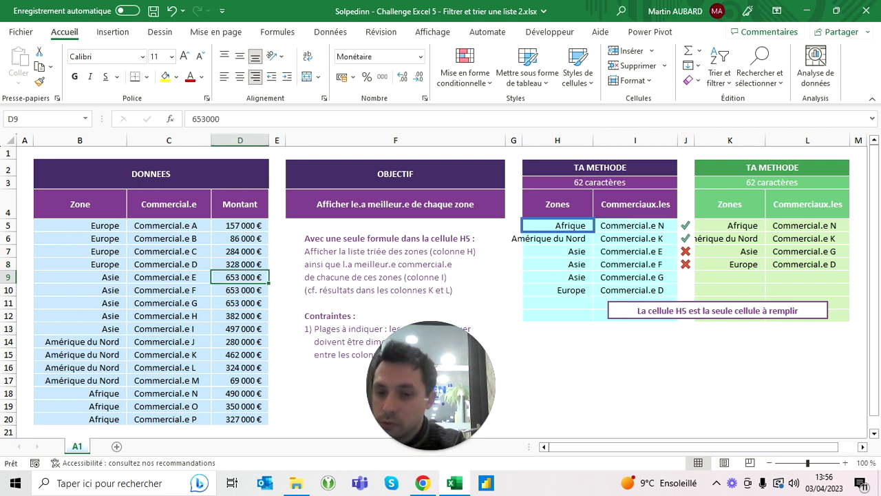
key("ctrl+c")
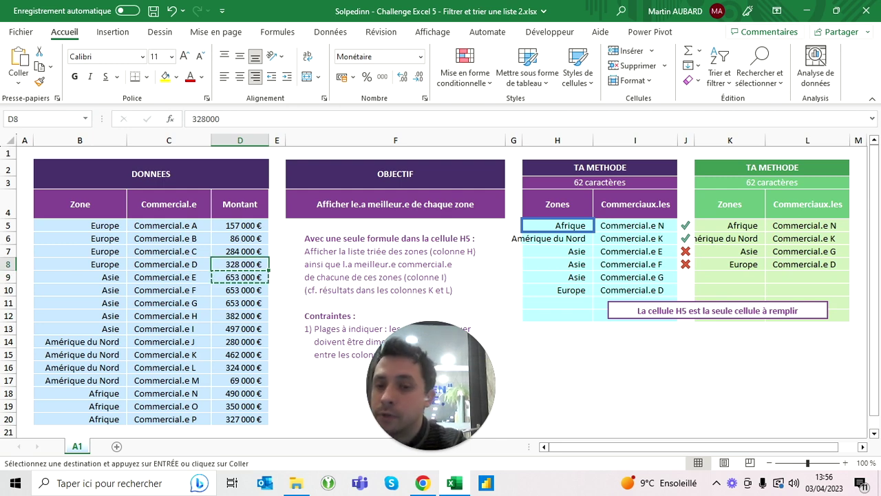
key("ctrl+v")
key("Escape")
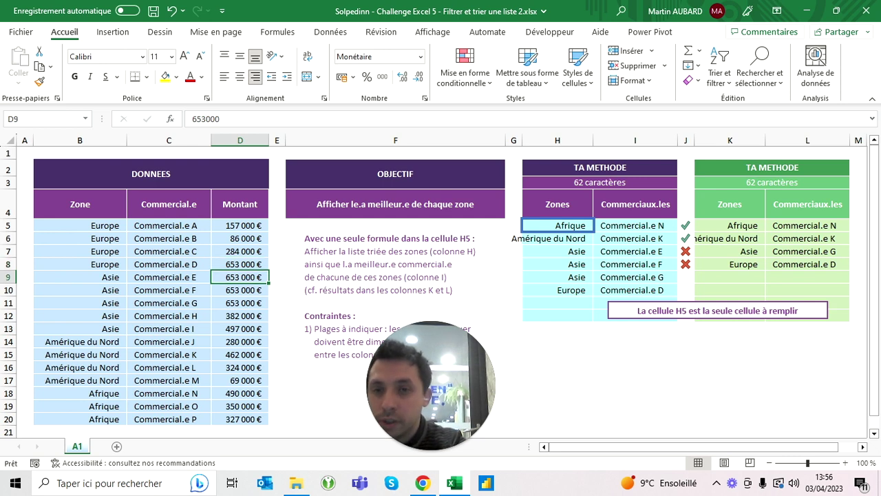
left_click(171, 9)
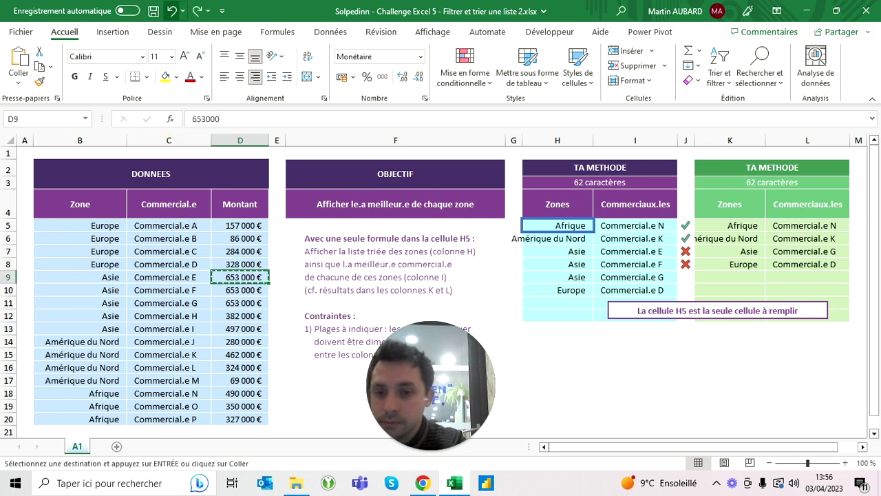
key("Up")
key("Up")
key("Up")
key("ctrl+v")
key("Escape")
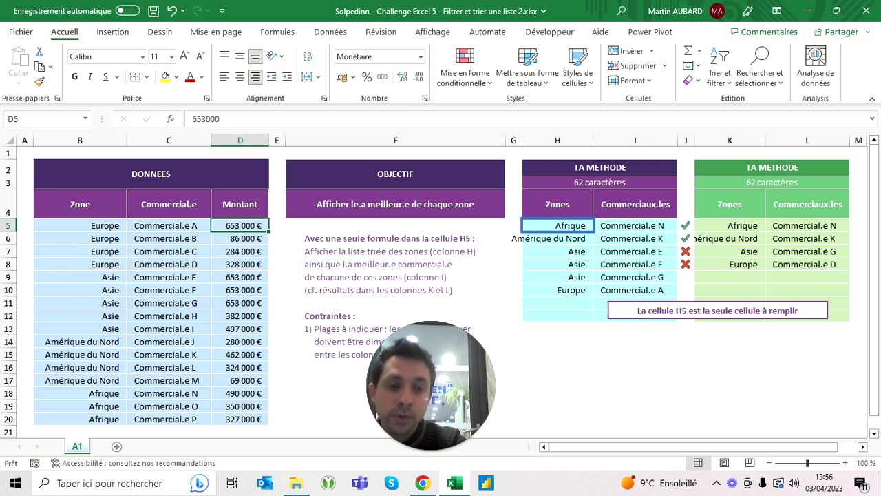
Undo the pastes and note move to restore the original amounts in D5, D9 and D10
left_click(171, 13)
left_click(171, 12)
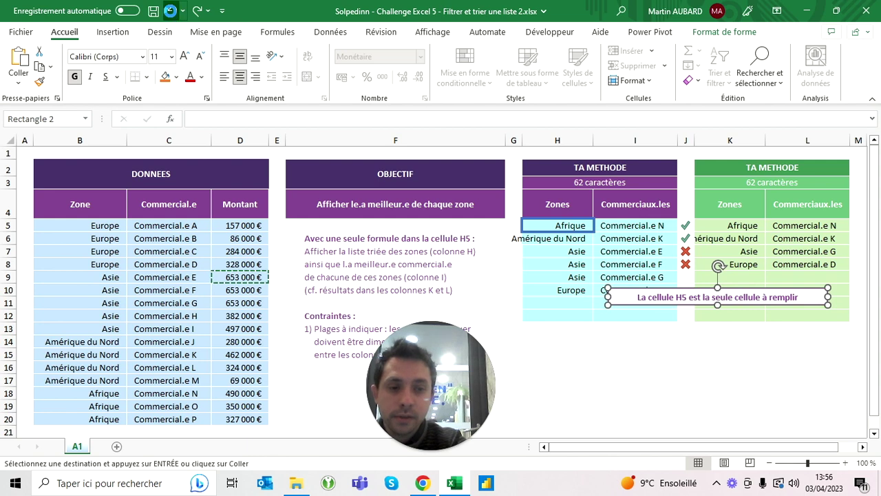
left_click(171, 12)
left_click(172, 12)
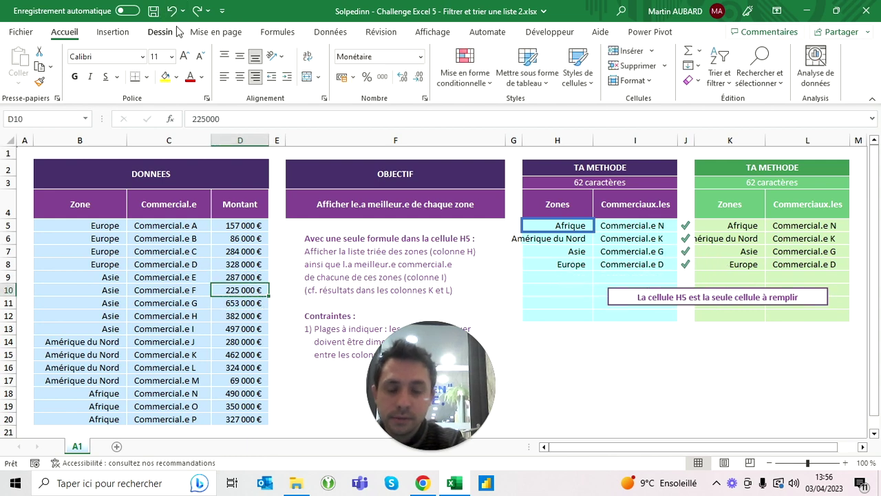
Review the unchanged TRIER formula in H5 and confirm it again
left_click(585, 210)
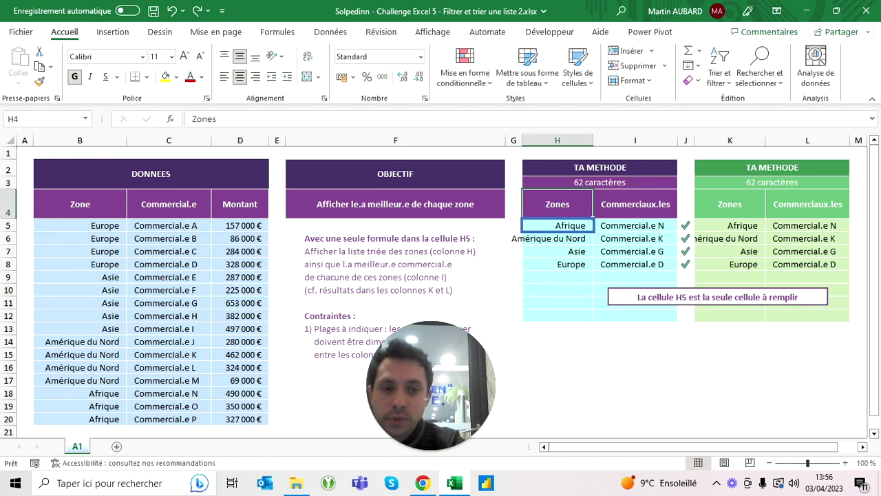
left_click(377, 119)
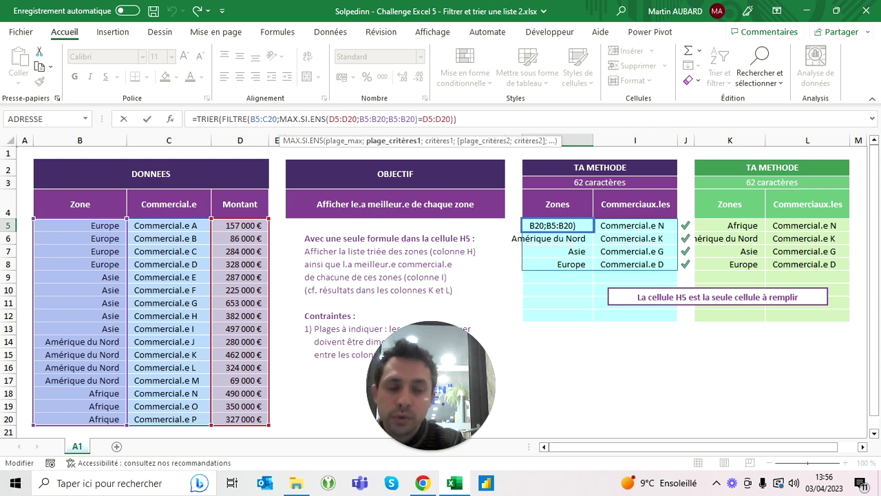
key("ctrl+Return")
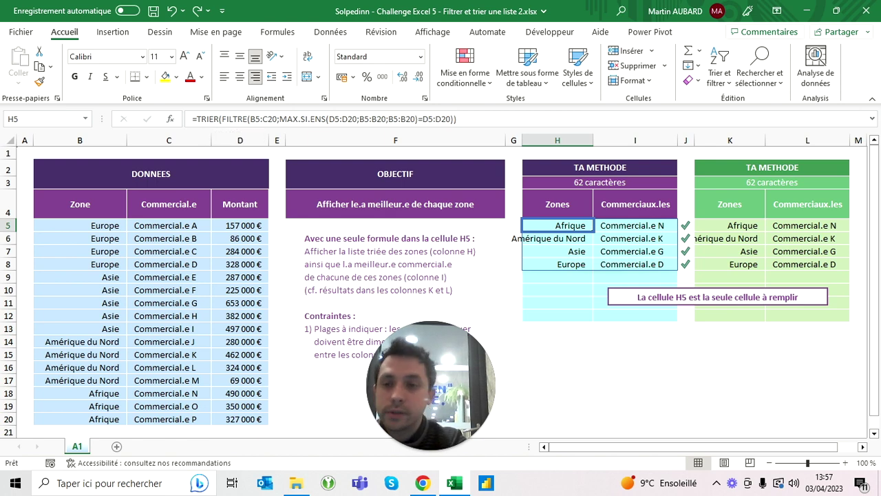
left_click(199, 119)
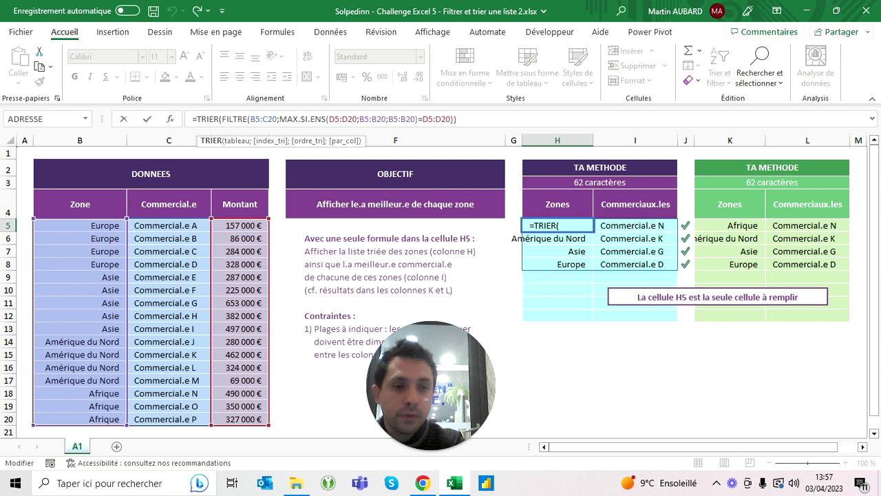
key("ctrl+Return")
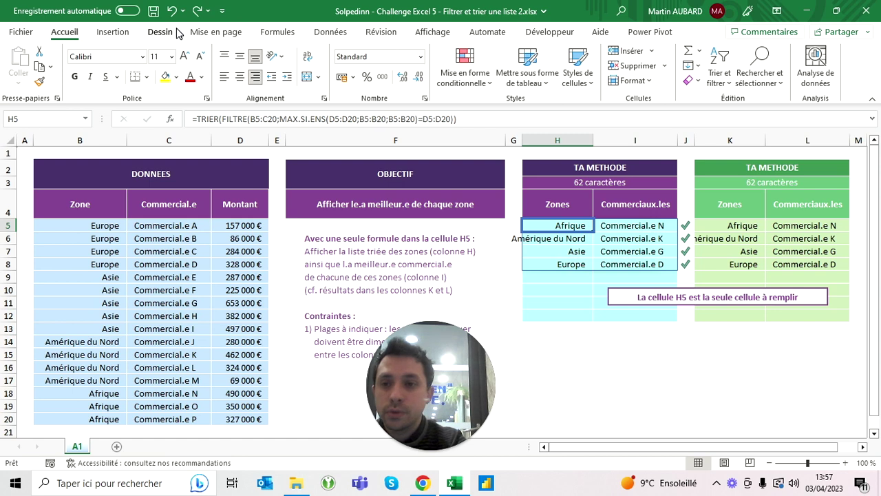
left_click(25, 152)
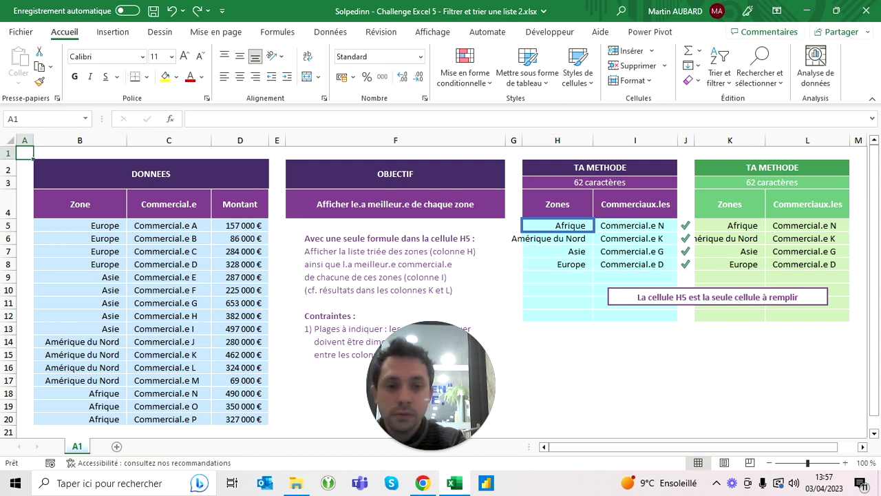